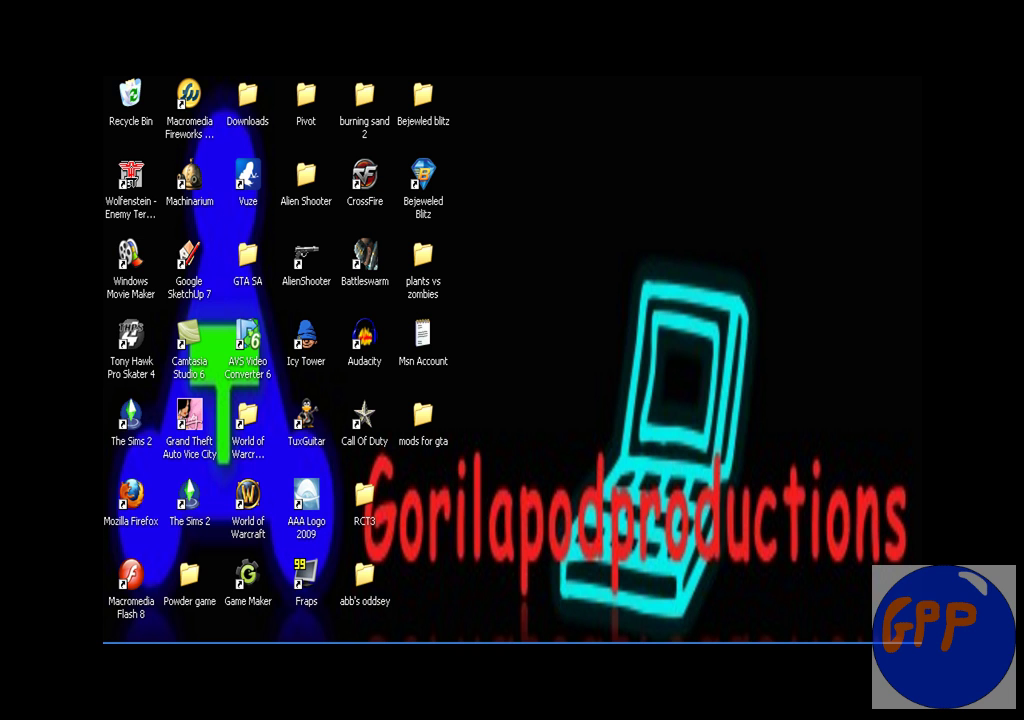
Step: Import 'Doble person.wmv' from My Documents > gorilapodproductions > vids > Effects into Project Media
{"action": "left_click", "coordinate": [389, 626]}
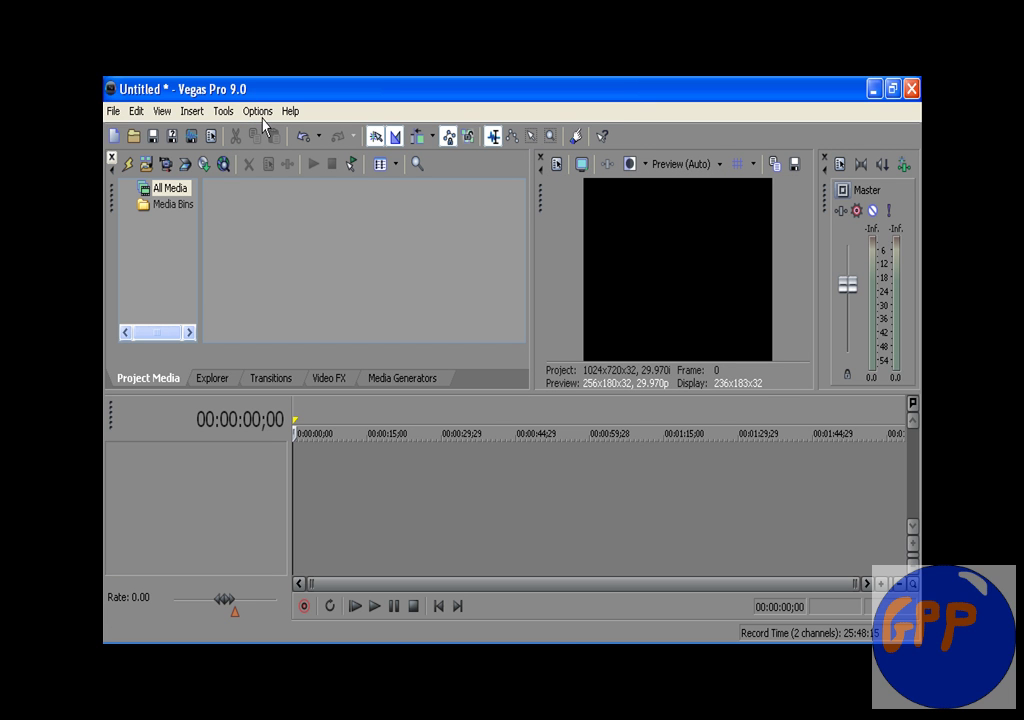
{"action": "left_click", "coordinate": [147, 165]}
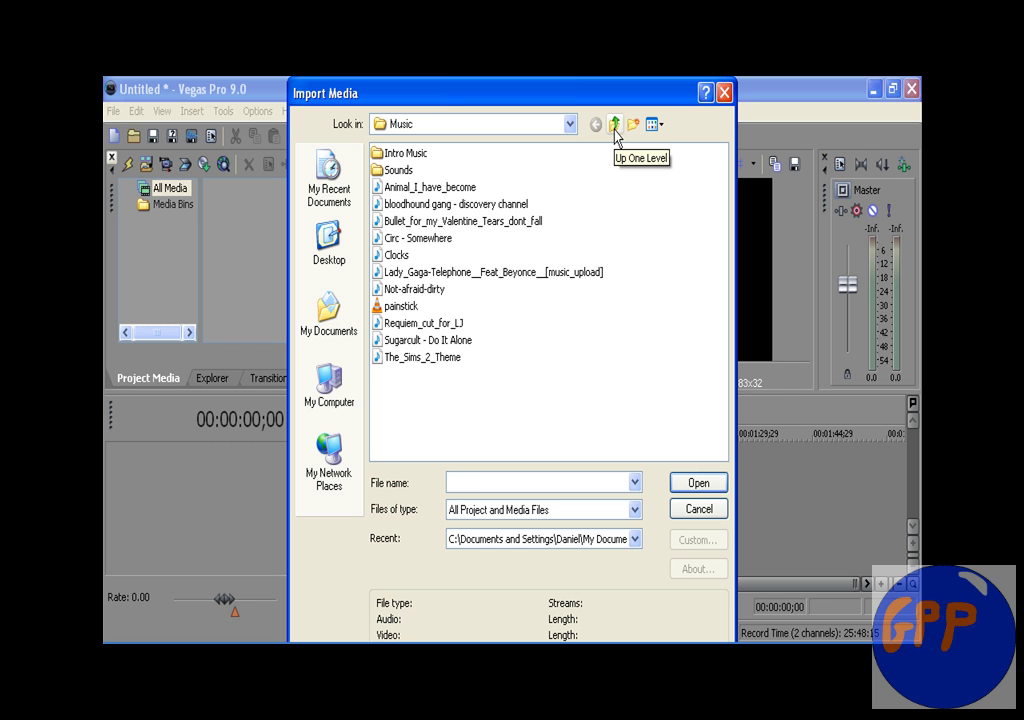
{"action": "left_click", "coordinate": [615, 125]}
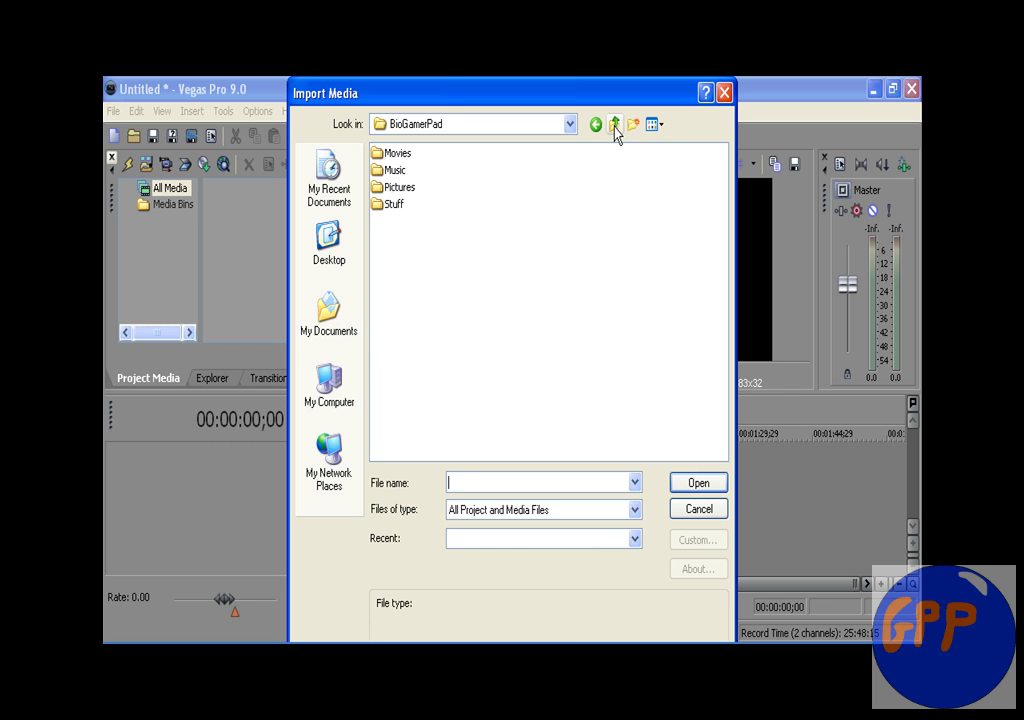
{"action": "left_click", "coordinate": [615, 125]}
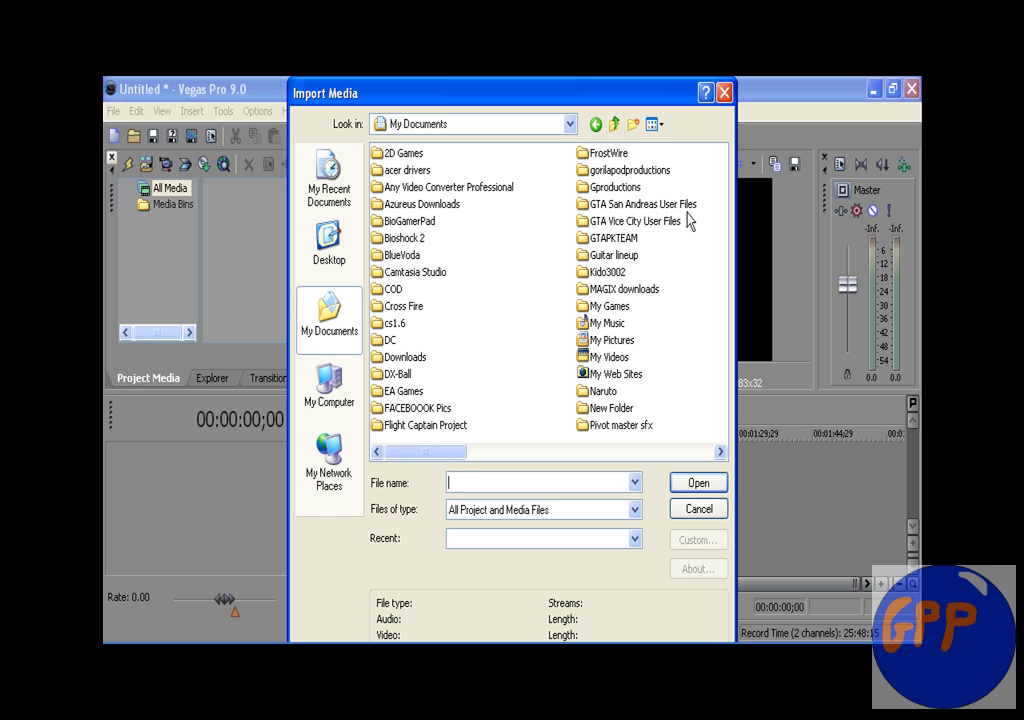
{"action": "double_click", "coordinate": [625, 170]}
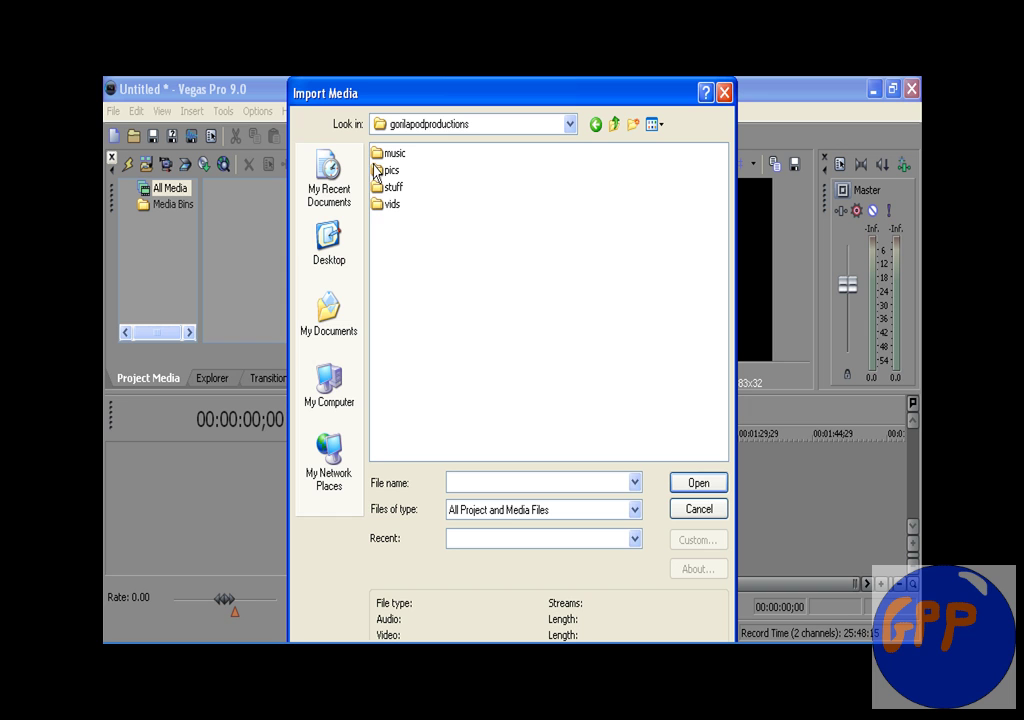
{"action": "double_click", "coordinate": [390, 204]}
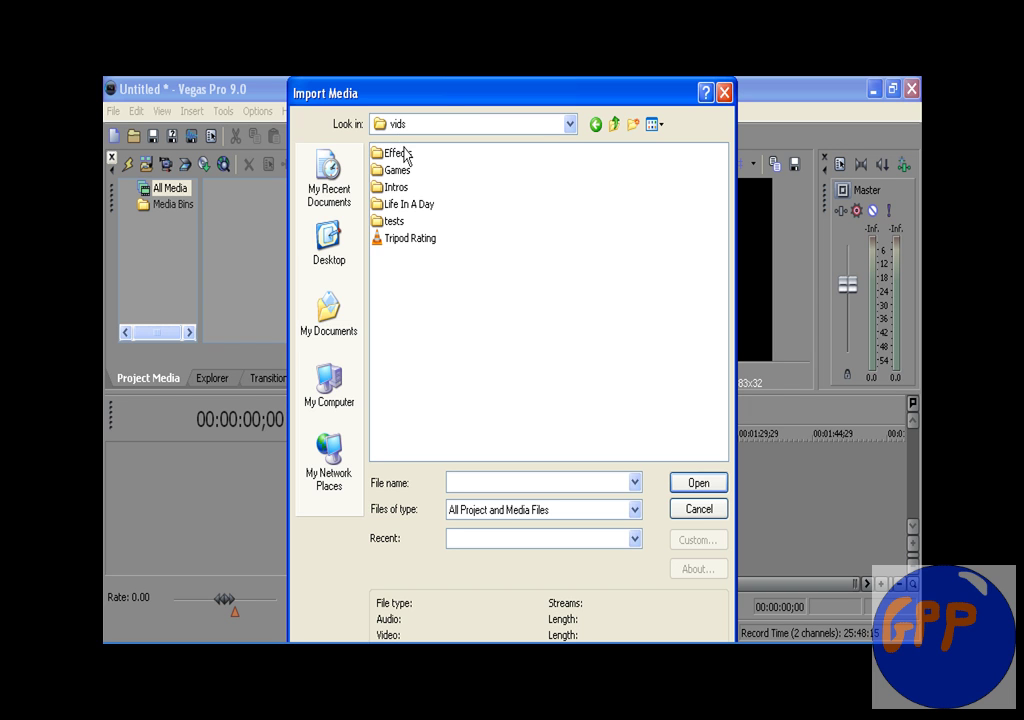
{"action": "double_click", "coordinate": [392, 221]}
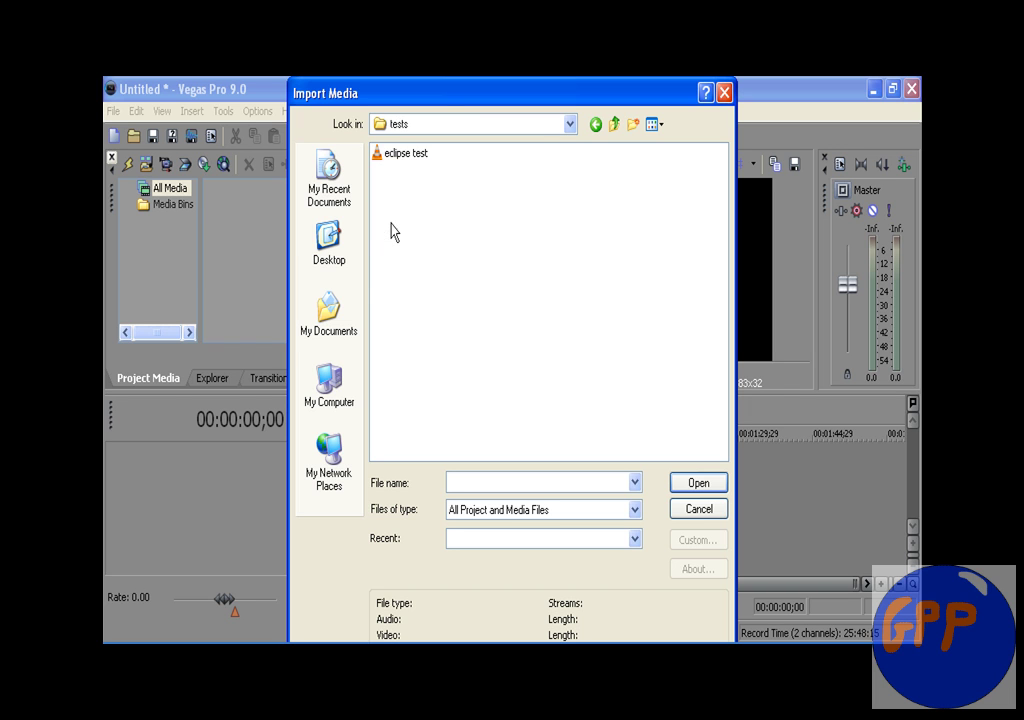
{"action": "left_click", "coordinate": [614, 125]}
{"action": "left_click", "coordinate": [399, 155]}
{"action": "double_click", "coordinate": [398, 160]}
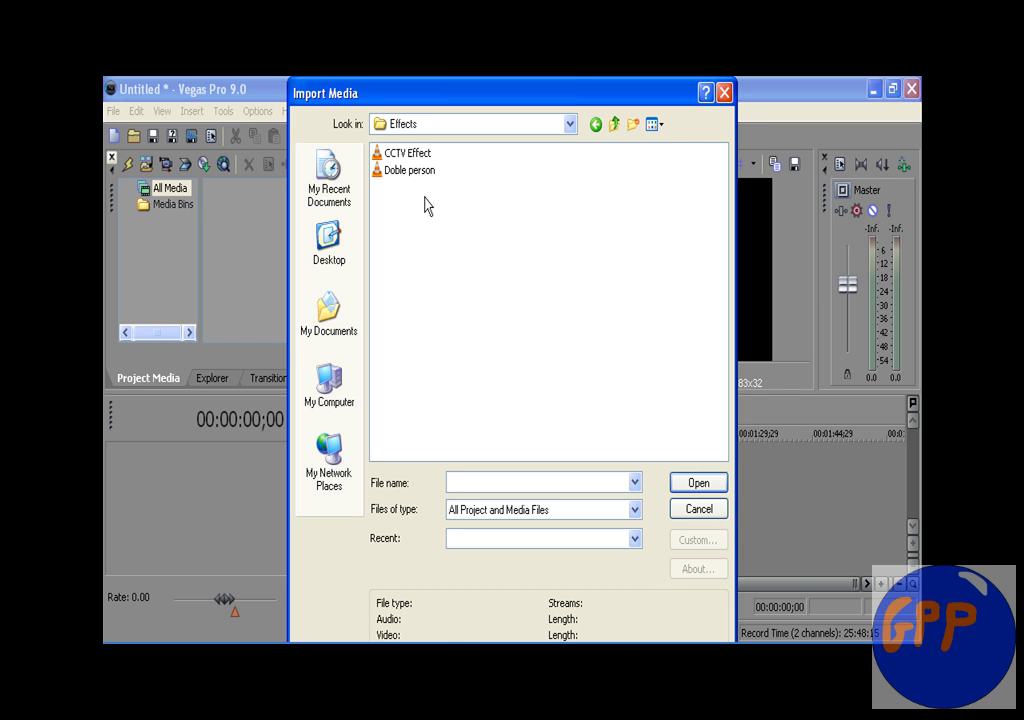
{"action": "double_click", "coordinate": [410, 170]}
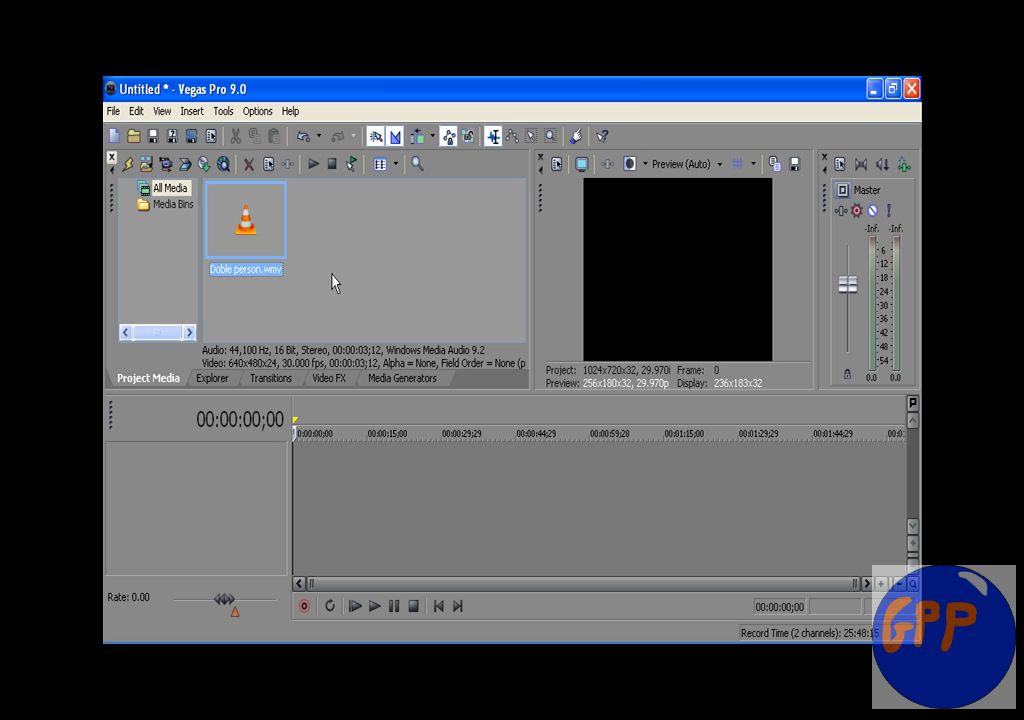
Step: Place the Doble person clip at the timeline start and play it back in the preview
{"action": "left_click_drag", "start_coordinate": [225, 205], "coordinate": [325, 486]}
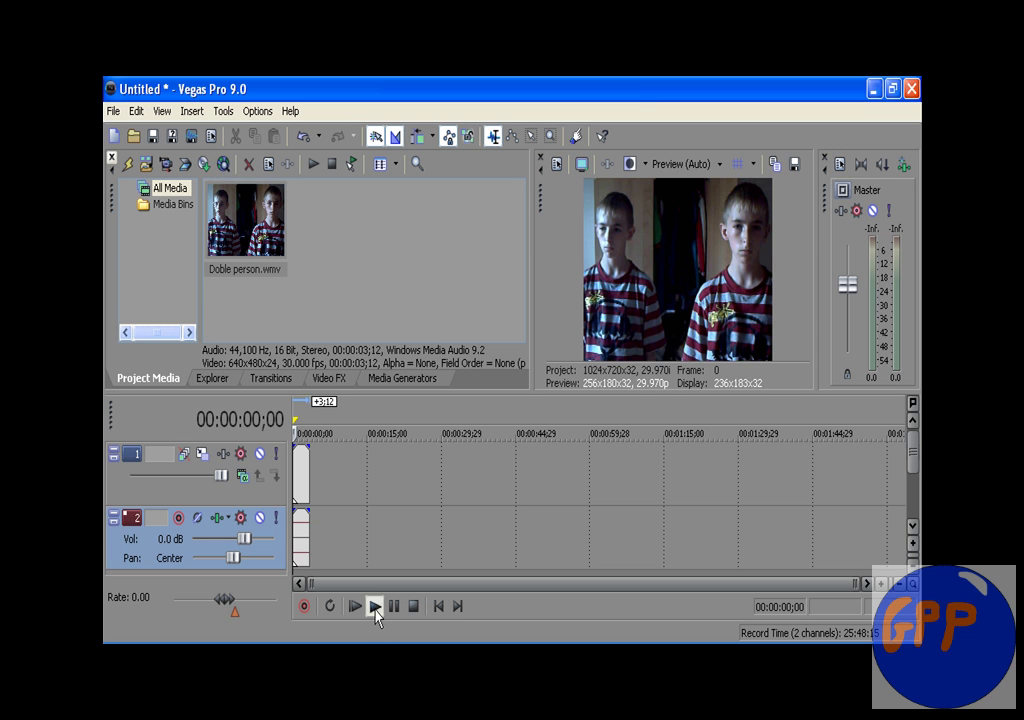
{"action": "left_click", "coordinate": [374, 606]}
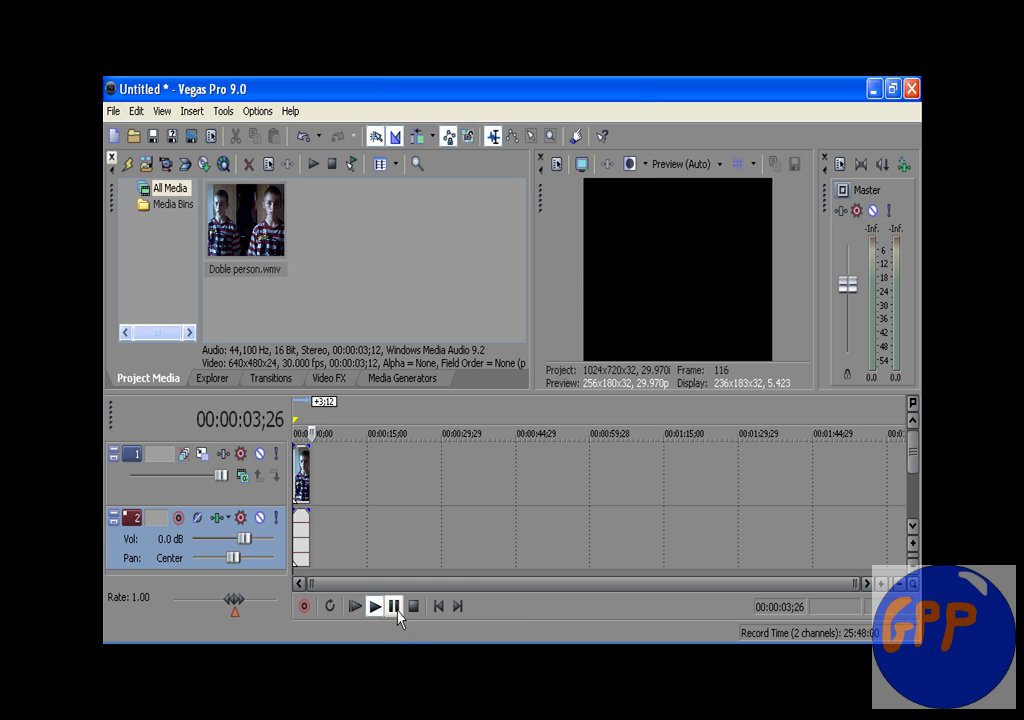
{"action": "left_click", "coordinate": [413, 606]}
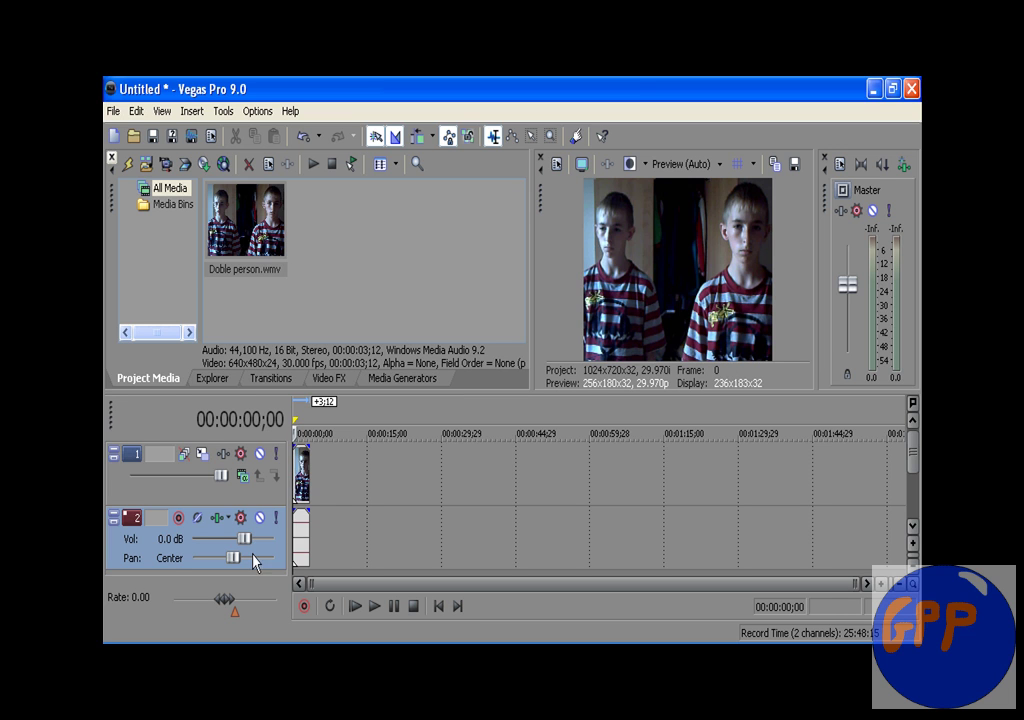
Step: Delete the clip's timeline events, the empty audio track, and the Doble person media item
{"action": "left_click", "coordinate": [300, 471]}
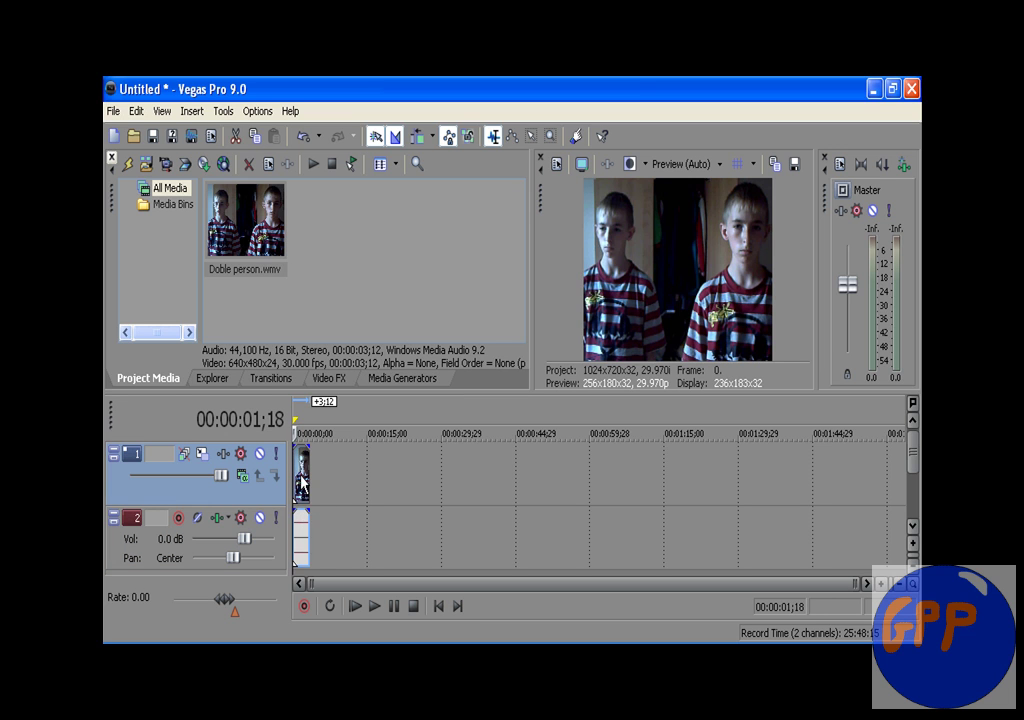
{"action": "key", "text": "Delete"}
{"action": "right_click", "coordinate": [334, 534]}
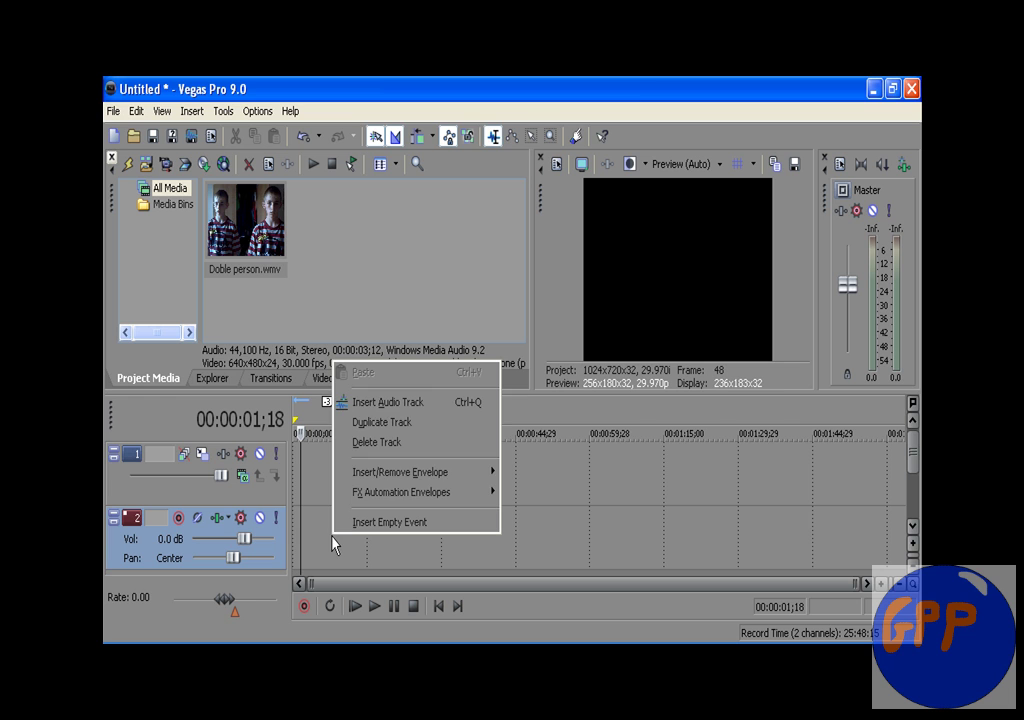
{"action": "left_click", "coordinate": [393, 442]}
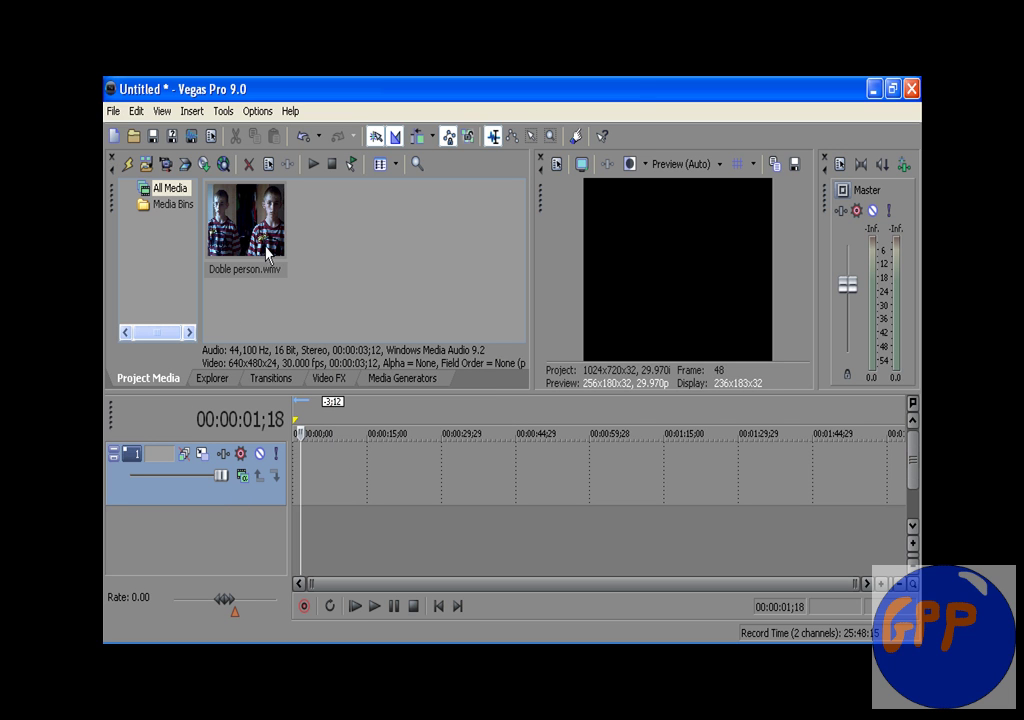
{"action": "left_click", "coordinate": [268, 252]}
{"action": "key", "text": "Delete"}
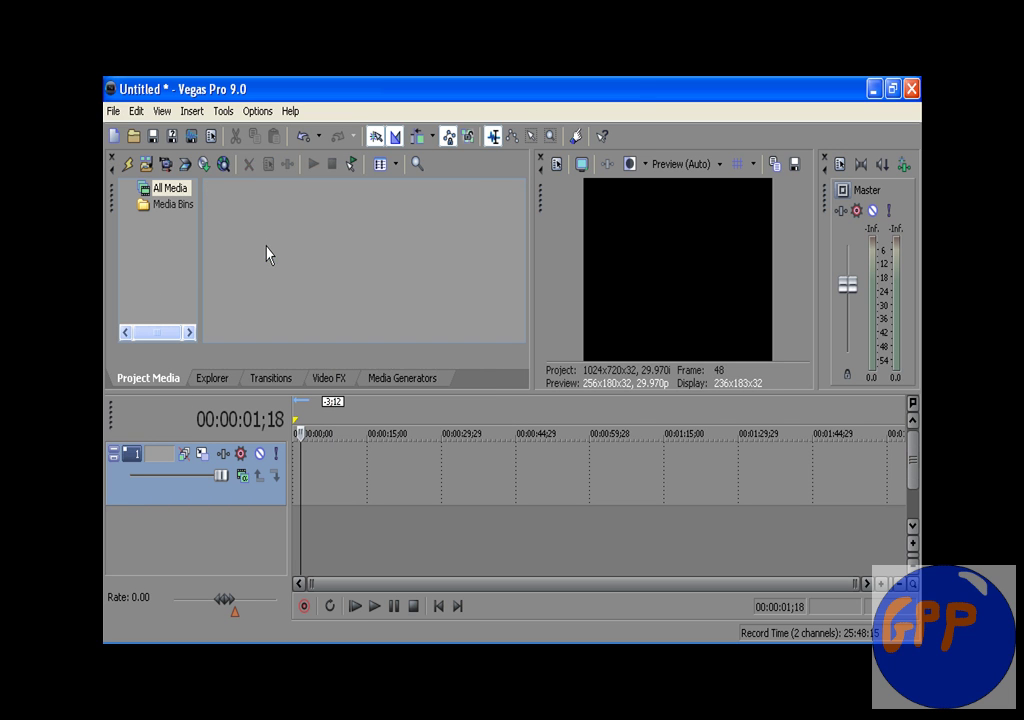
Step: Import CLIP0060.AVI and CLIP0061.AVI from the SD/MMC (E:) card's DCIM\200MOVIE folder
{"action": "left_click", "coordinate": [147, 164]}
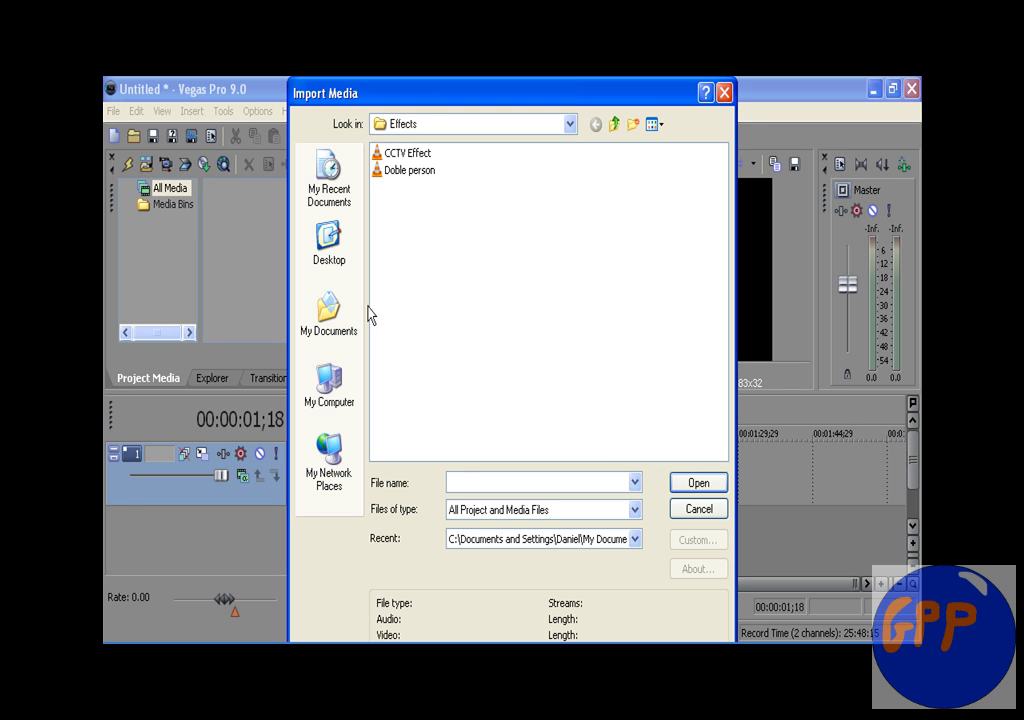
{"action": "left_click", "coordinate": [328, 386]}
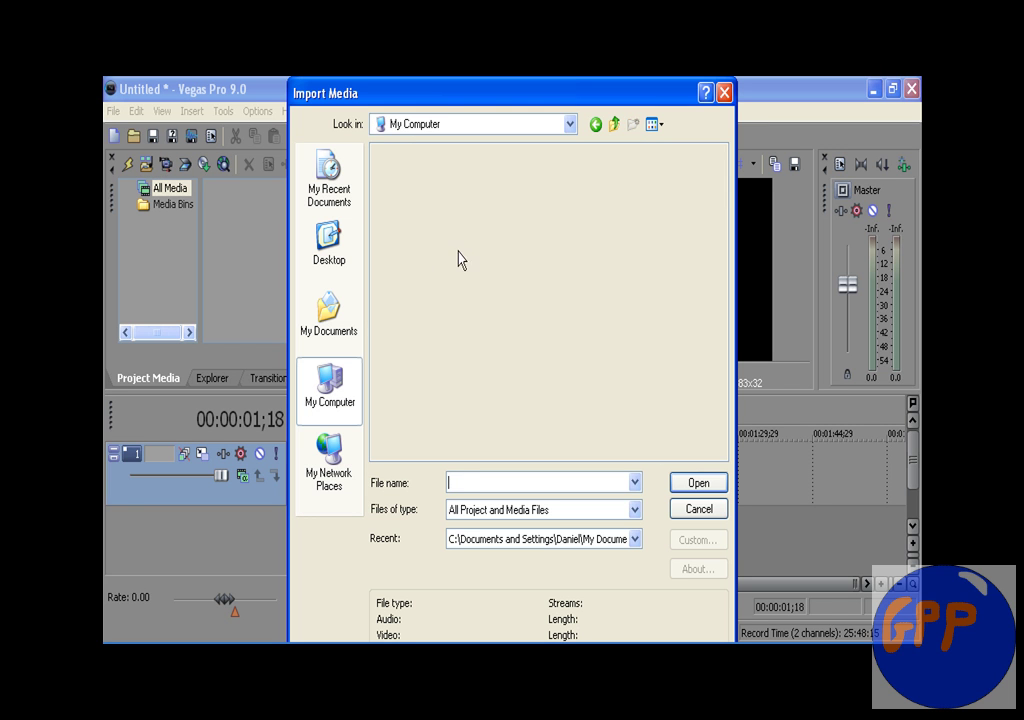
{"action": "double_click", "coordinate": [396, 188]}
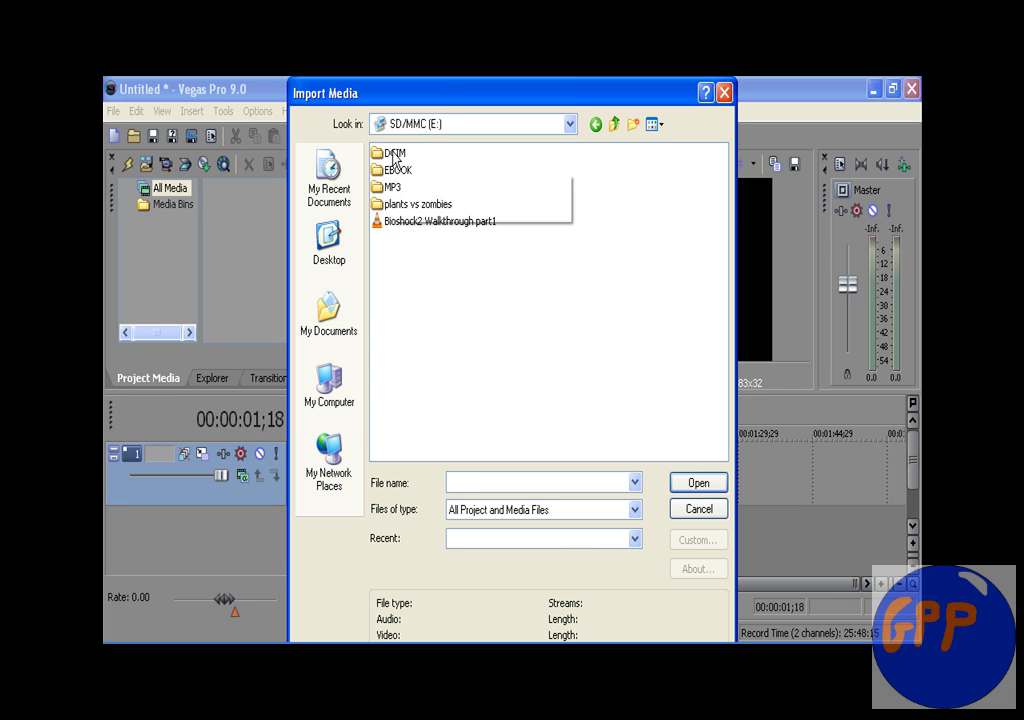
{"action": "double_click", "coordinate": [393, 157]}
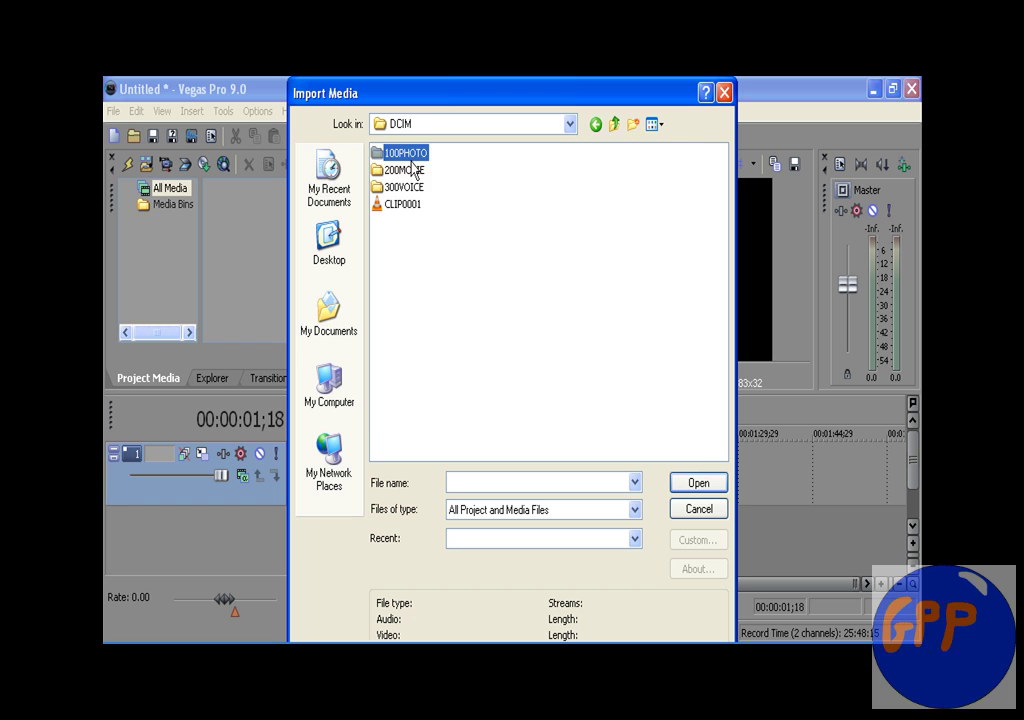
{"action": "double_click", "coordinate": [410, 170]}
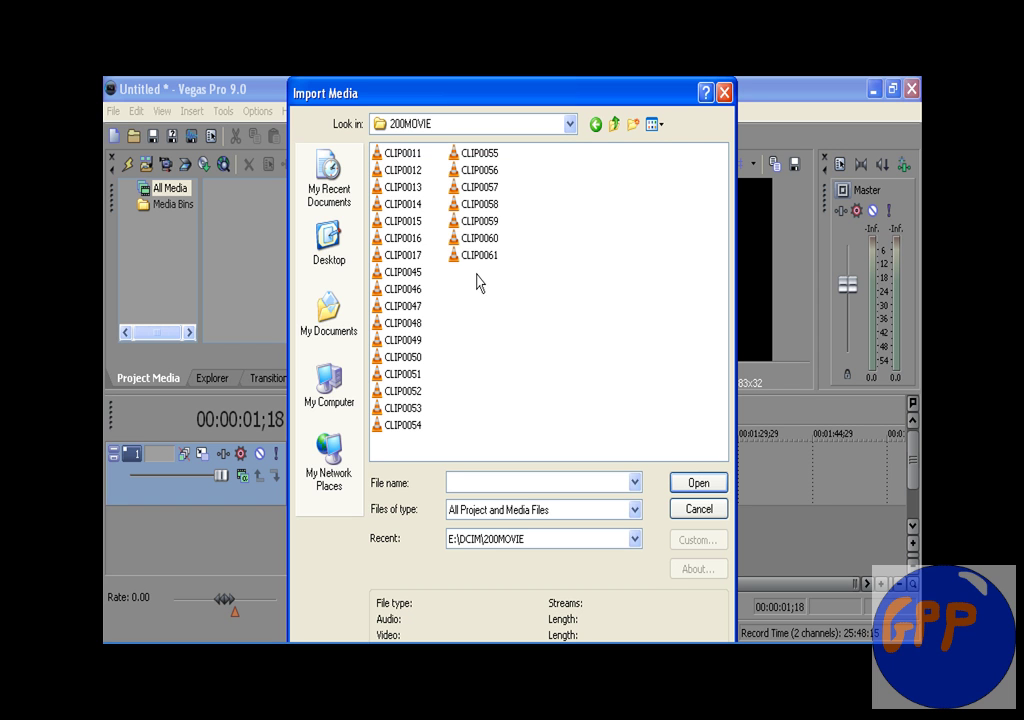
{"action": "left_click", "coordinate": [474, 257]}
{"action": "left_click", "coordinate": [470, 240], "text": "shift"}
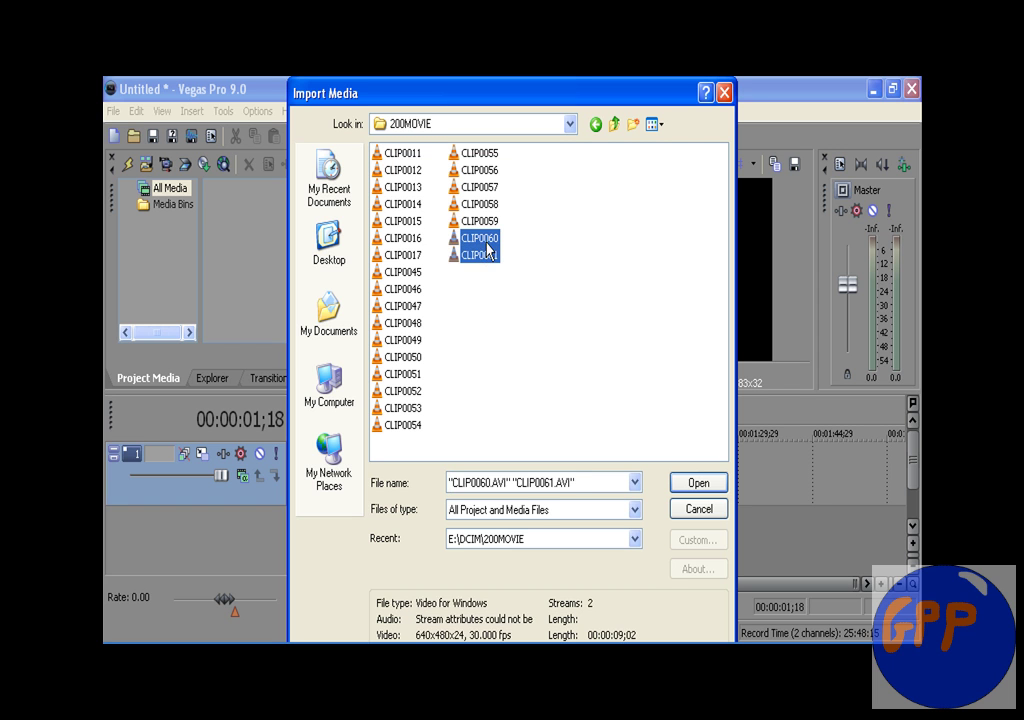
{"action": "left_click", "coordinate": [688, 486]}
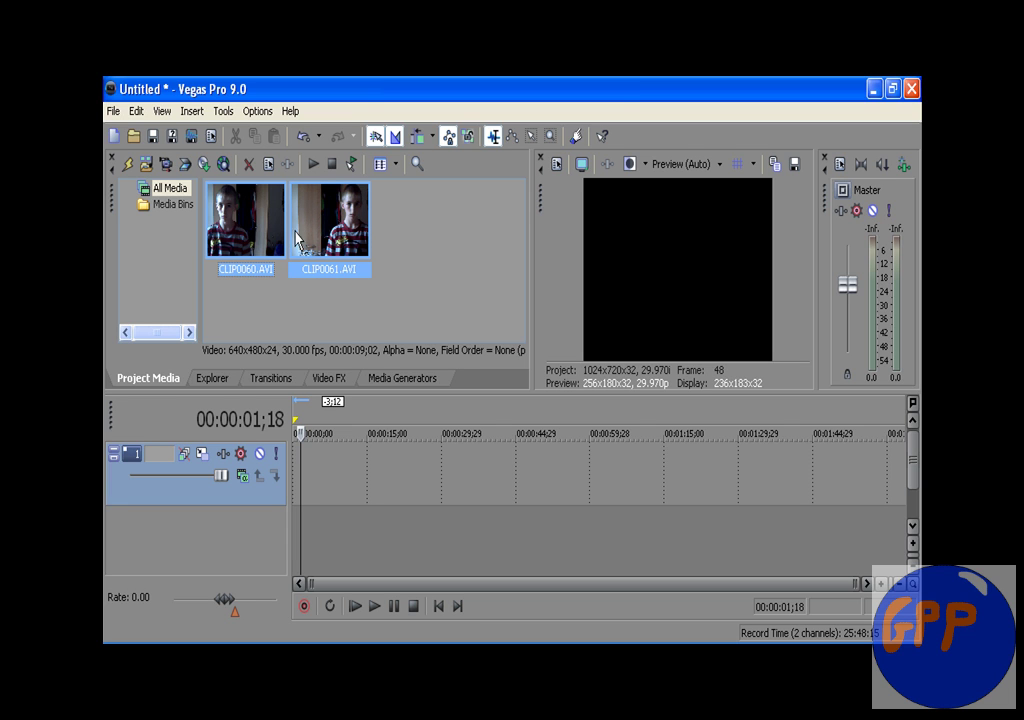
Step: Insert a second video track and put CLIP0060 and CLIP0061 on track 1, CLIP0060 at the start
{"action": "right_click", "coordinate": [340, 546]}
{"action": "left_click", "coordinate": [396, 599]}
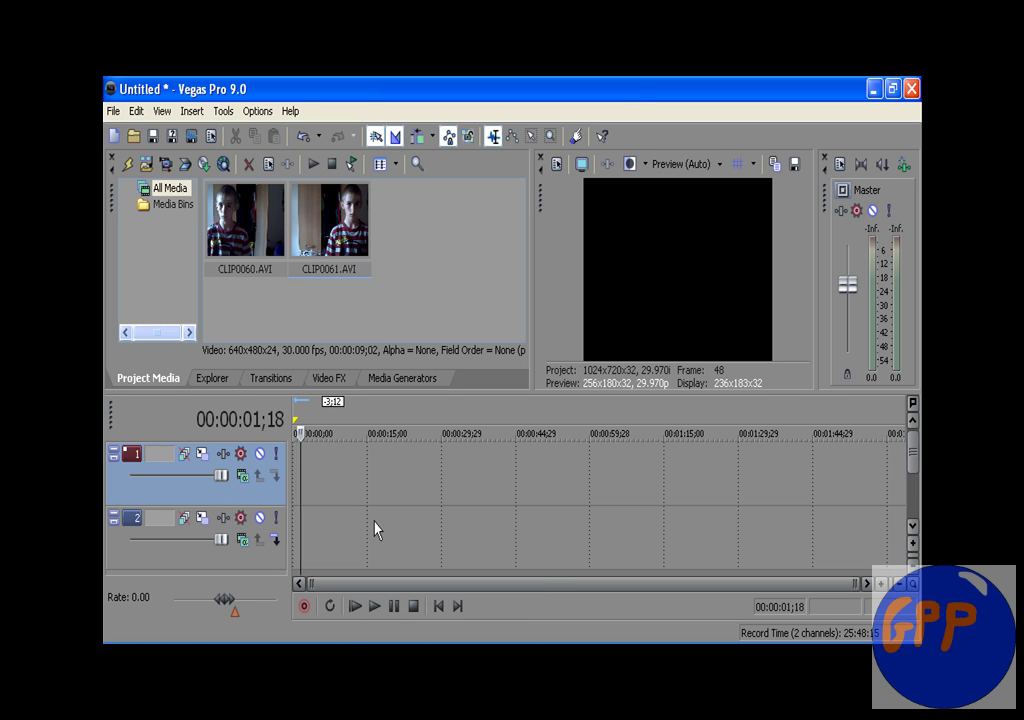
{"action": "left_click_drag", "start_coordinate": [206, 172], "coordinate": [264, 262]}
{"action": "left_click", "coordinate": [264, 262]}
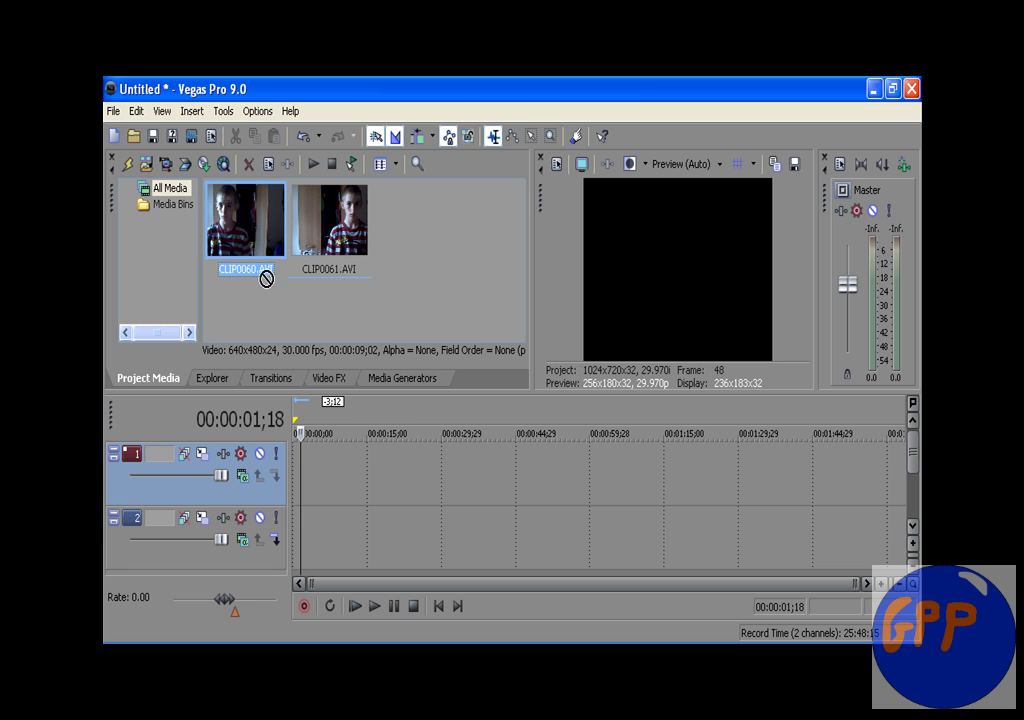
{"action": "left_click_drag", "start_coordinate": [330, 460], "coordinate": [302, 460]}
{"action": "left_click_drag", "start_coordinate": [330, 225], "coordinate": [412, 492]}
Step: Play the timeline to review the clips, pausing at 00:00:03;20
{"action": "left_click", "coordinate": [374, 606]}
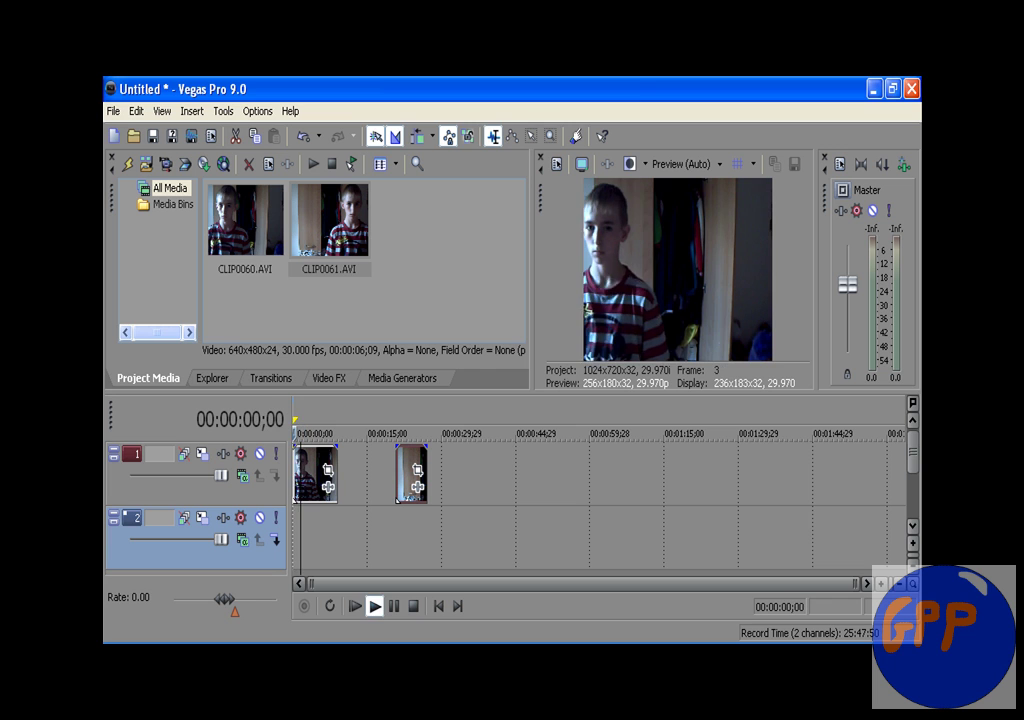
{"action": "left_click", "coordinate": [374, 606]}
{"action": "left_click", "coordinate": [374, 608]}
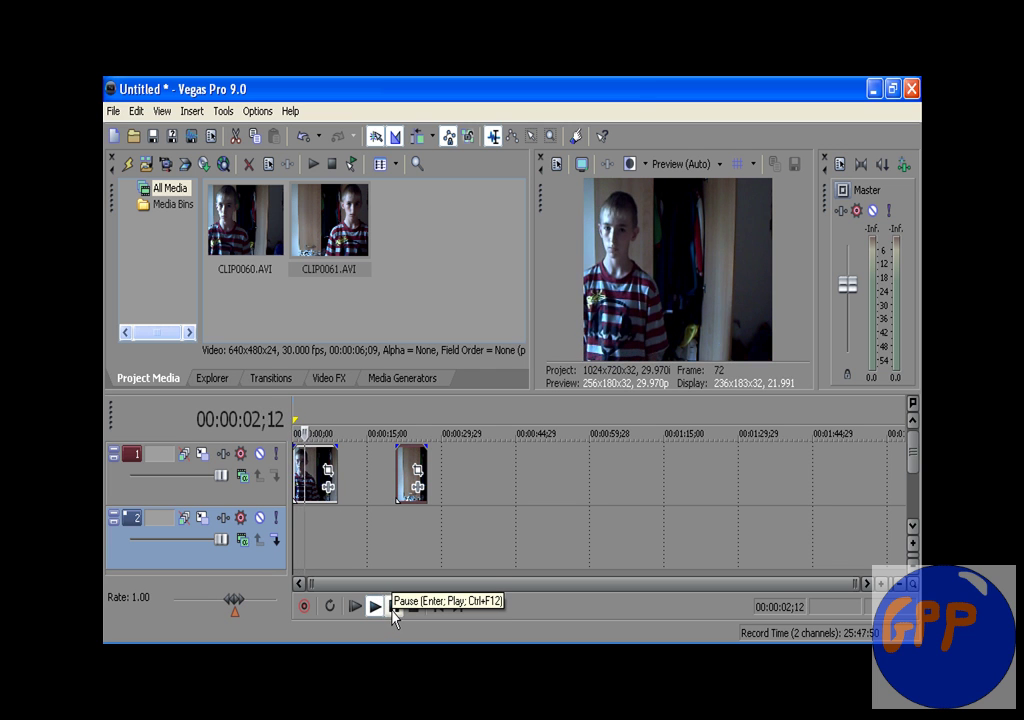
{"action": "left_click", "coordinate": [393, 608]}
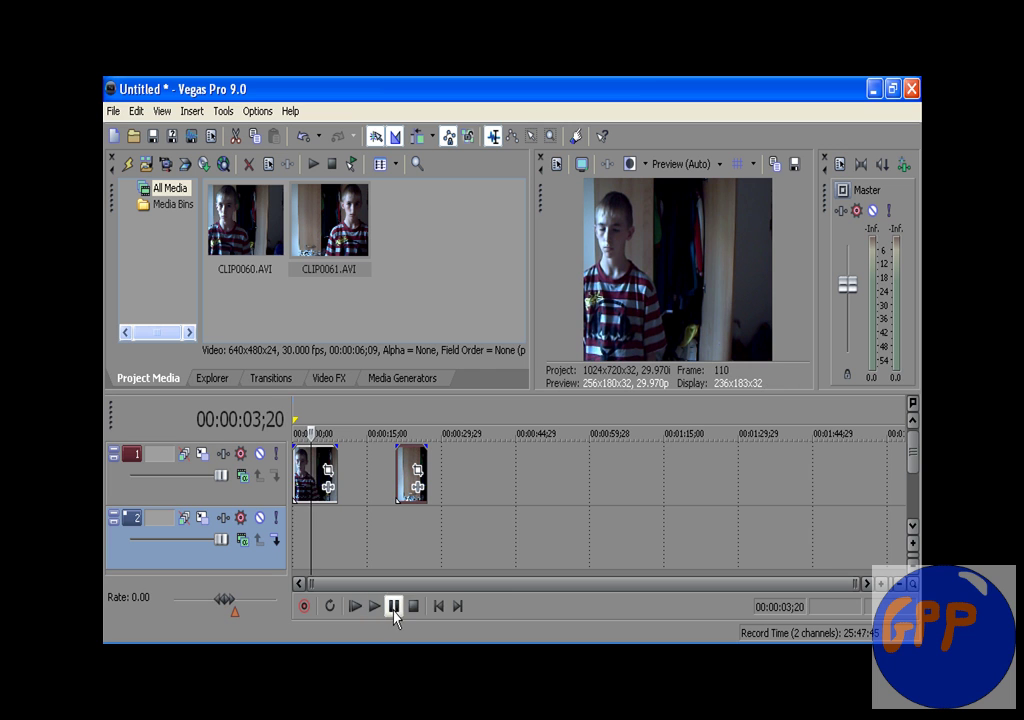
{"action": "mouse_move", "coordinate": [290, 480]}
{"action": "left_mouse_down"}
{"action": "mouse_move", "coordinate": [300, 480]}
{"action": "mouse_move", "coordinate": [279, 478]}
{"action": "mouse_move", "coordinate": [297, 478]}
{"action": "left_mouse_up"}
{"action": "left_click", "coordinate": [281, 478]}
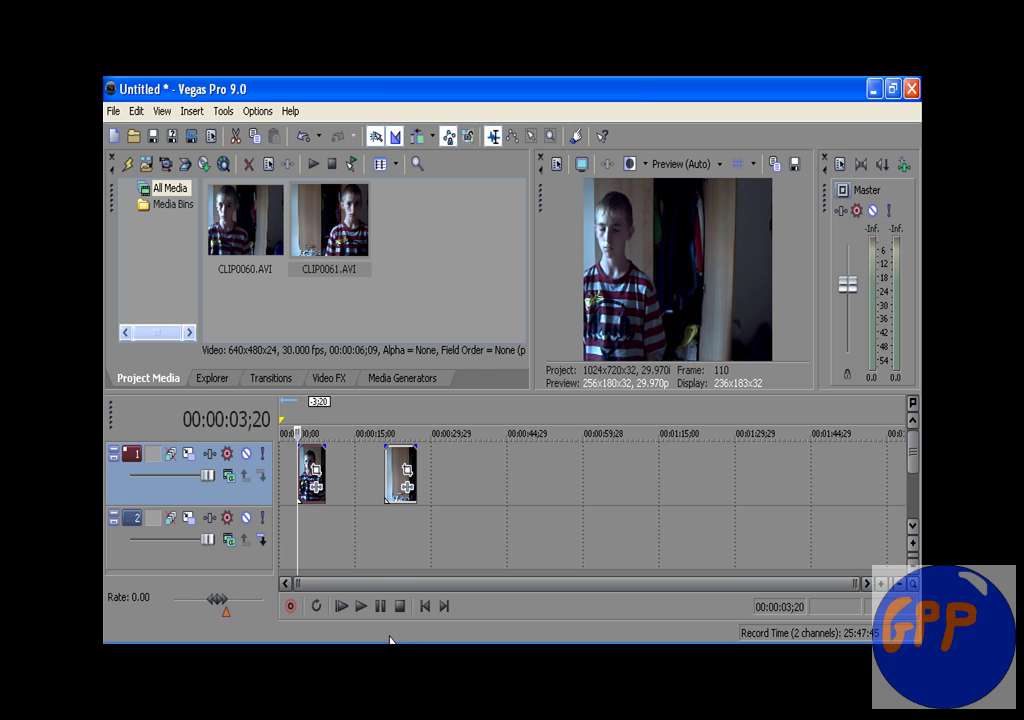
Step: Trim the end of CLIP0060 and line up CLIP0061 at track 2's start beneath it
{"action": "left_click", "coordinate": [361, 606]}
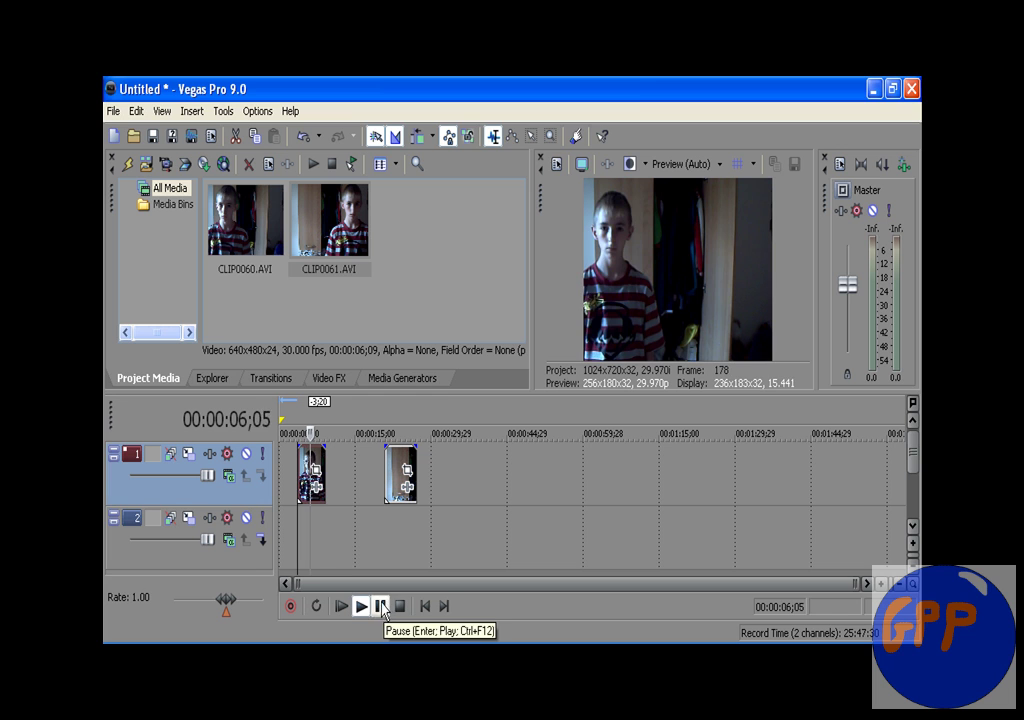
{"action": "left_click", "coordinate": [380, 606]}
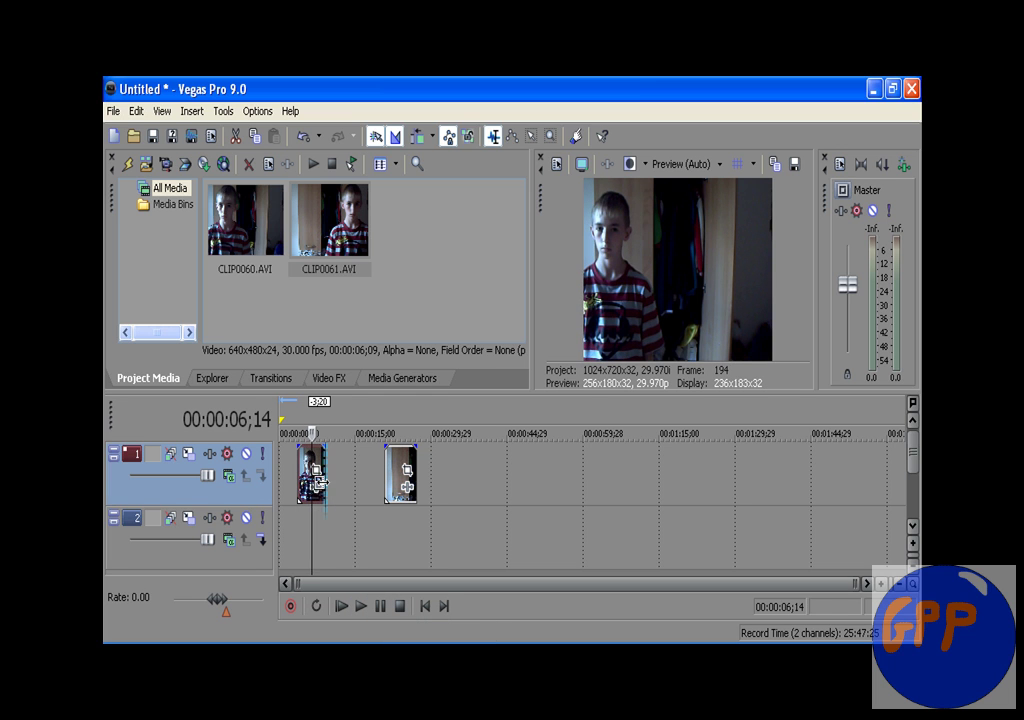
{"action": "left_click_drag", "start_coordinate": [322, 482], "coordinate": [281, 460]}
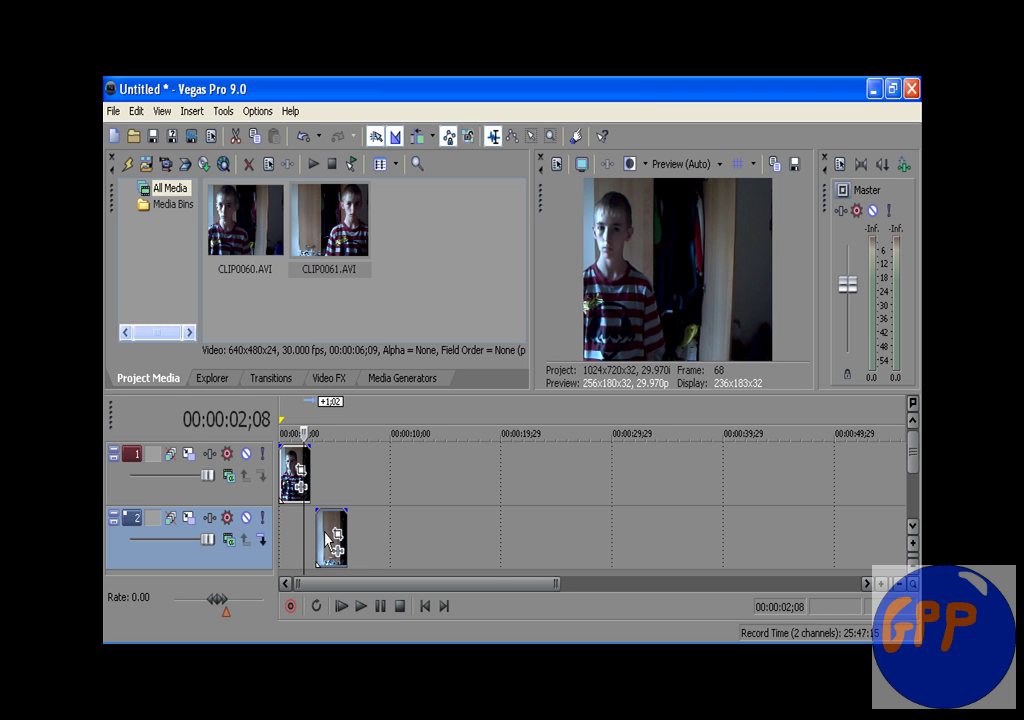
{"action": "left_click_drag", "start_coordinate": [332, 521], "coordinate": [289, 518]}
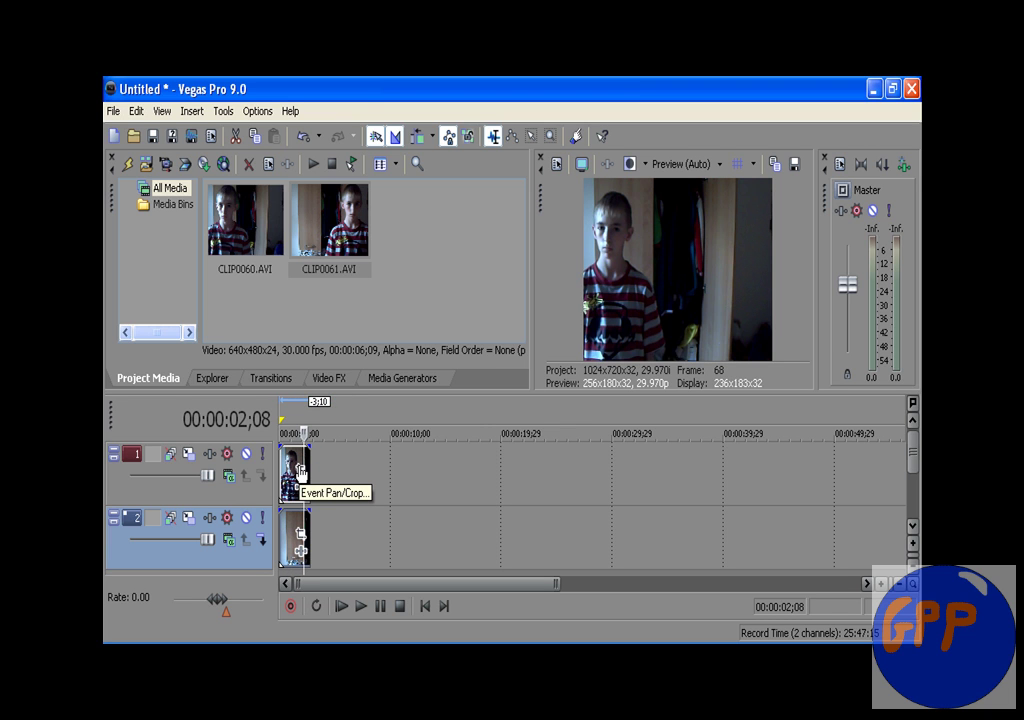
Step: Open Event Pan/Crop for CLIP0060 and enable Mask
{"action": "left_click", "coordinate": [300, 472]}
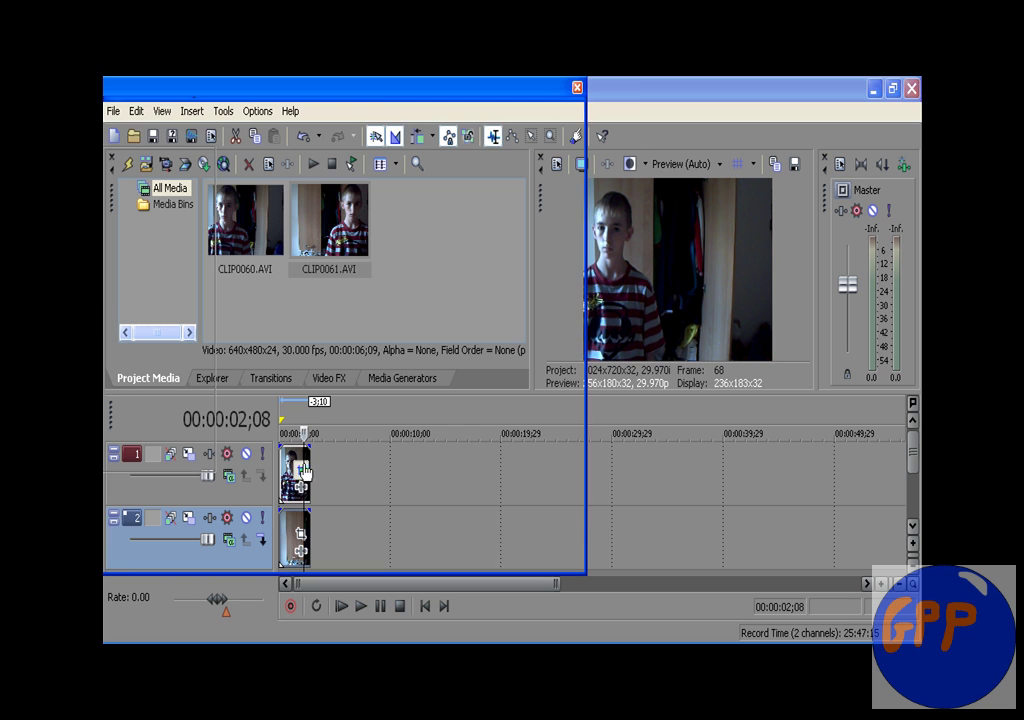
{"action": "left_click_drag", "start_coordinate": [370, 90], "coordinate": [464, 94]}
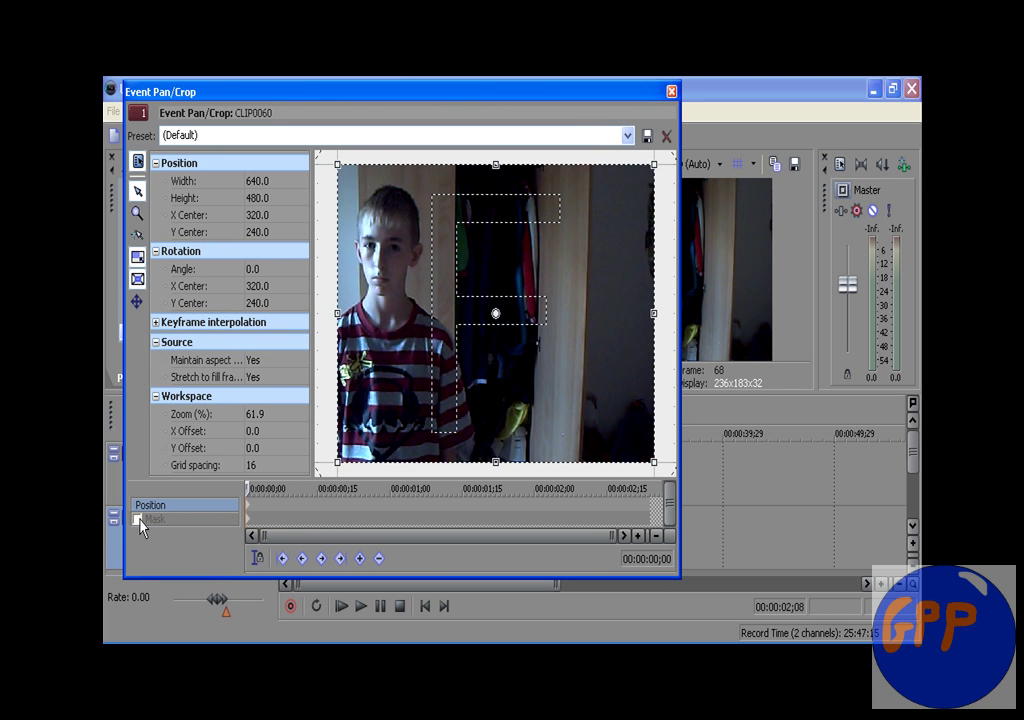
{"action": "left_click", "coordinate": [139, 520]}
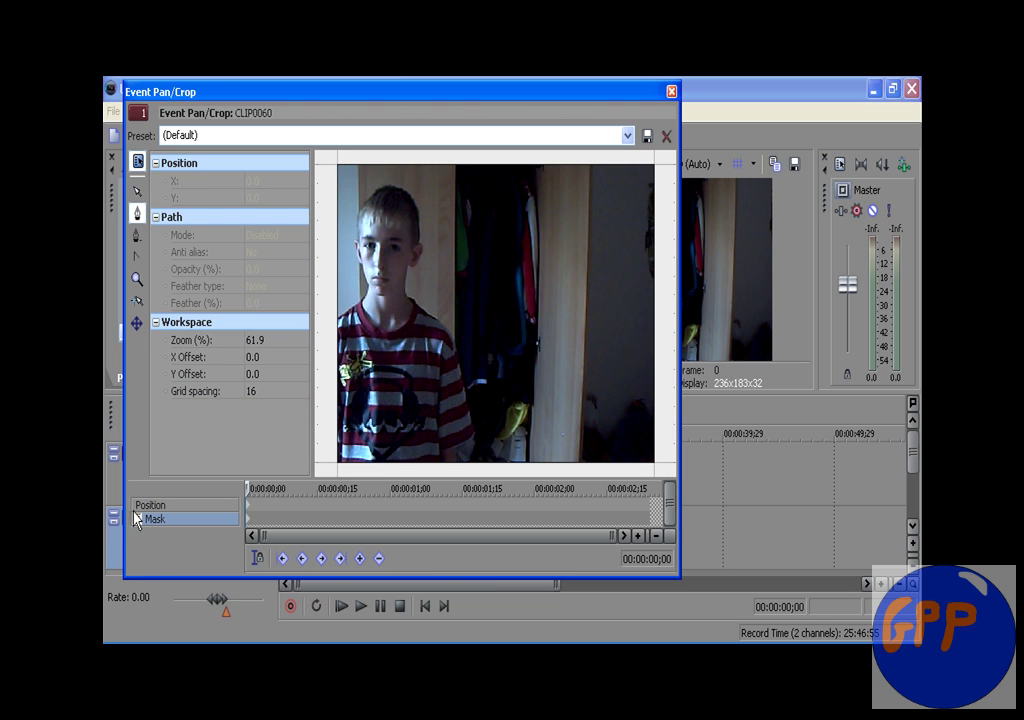
Step: Draw a four-point rectangular mask over the left part of the frame around the boy
{"action": "left_click", "coordinate": [338, 168]}
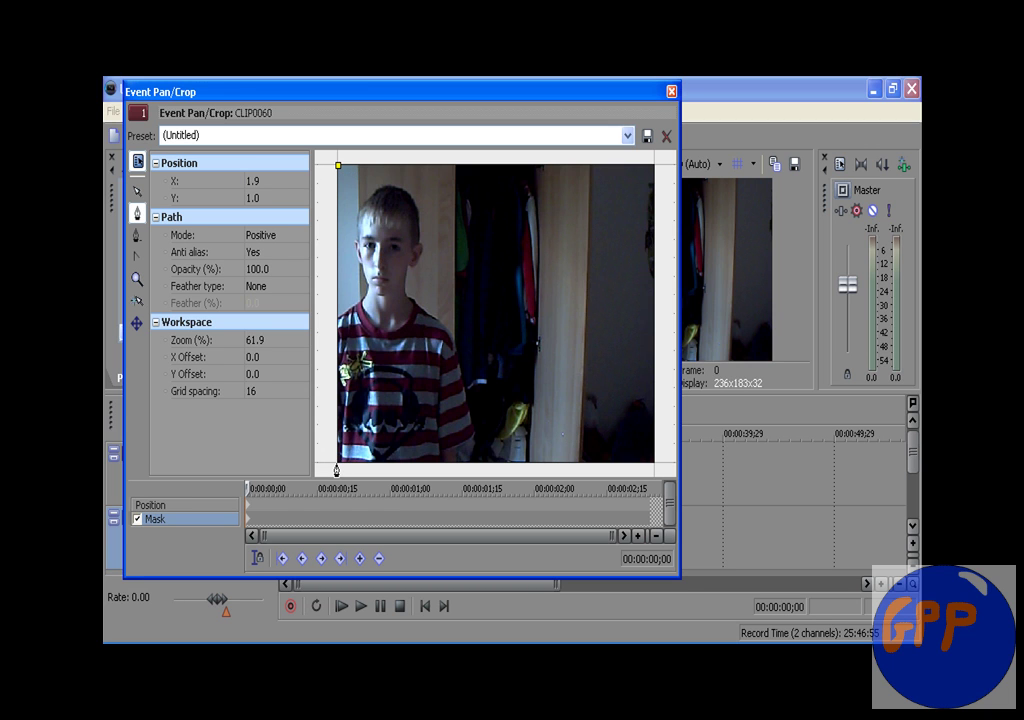
{"action": "left_click", "coordinate": [337, 464]}
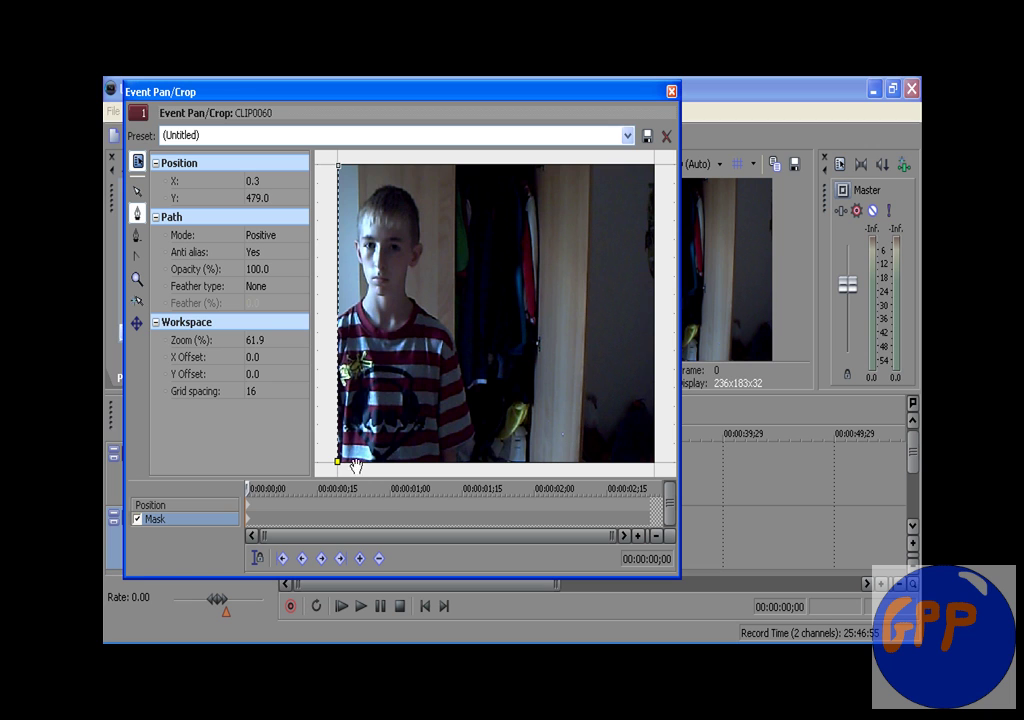
{"action": "left_click", "coordinate": [475, 465]}
{"action": "left_click", "coordinate": [482, 165]}
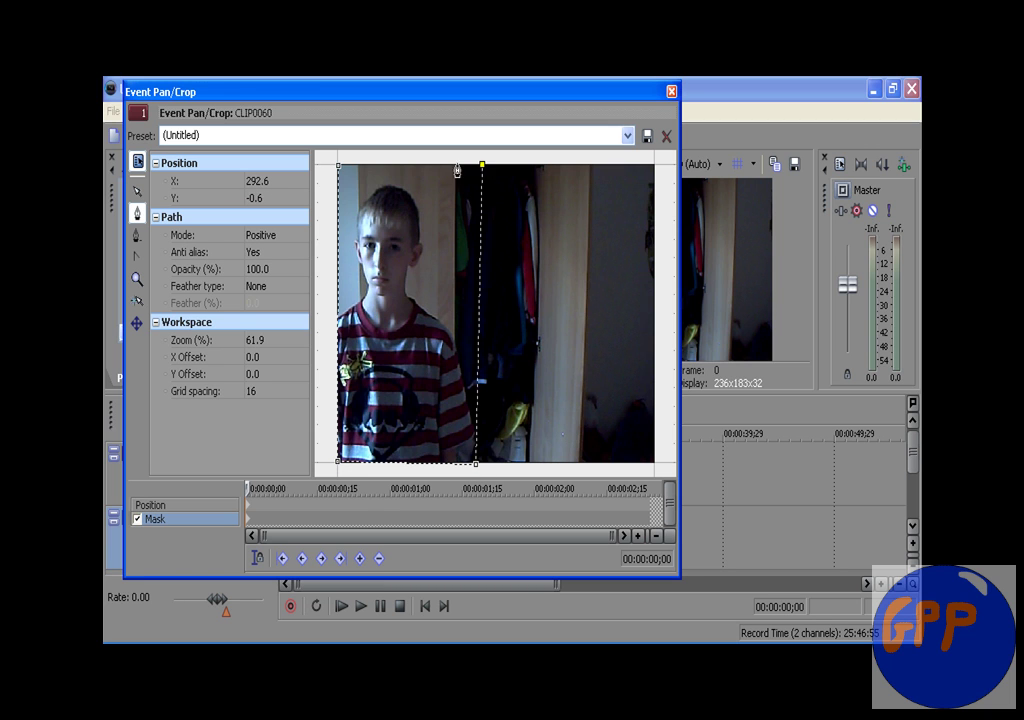
{"action": "left_click", "coordinate": [340, 162]}
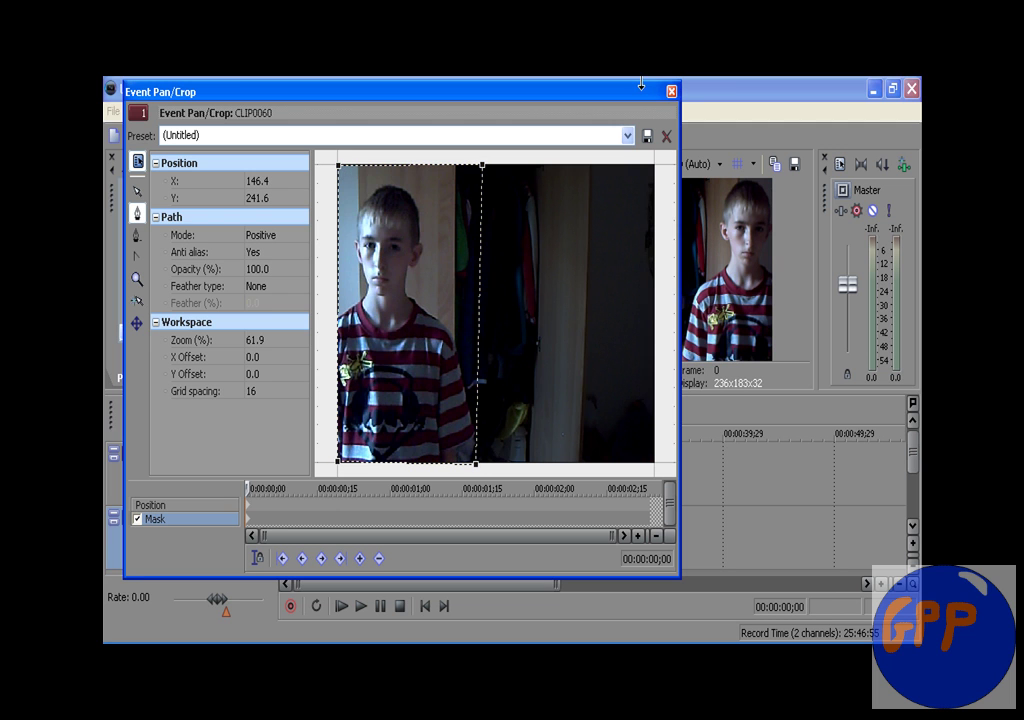
{"action": "left_click_drag", "start_coordinate": [634, 93], "coordinate": [496, 94]}
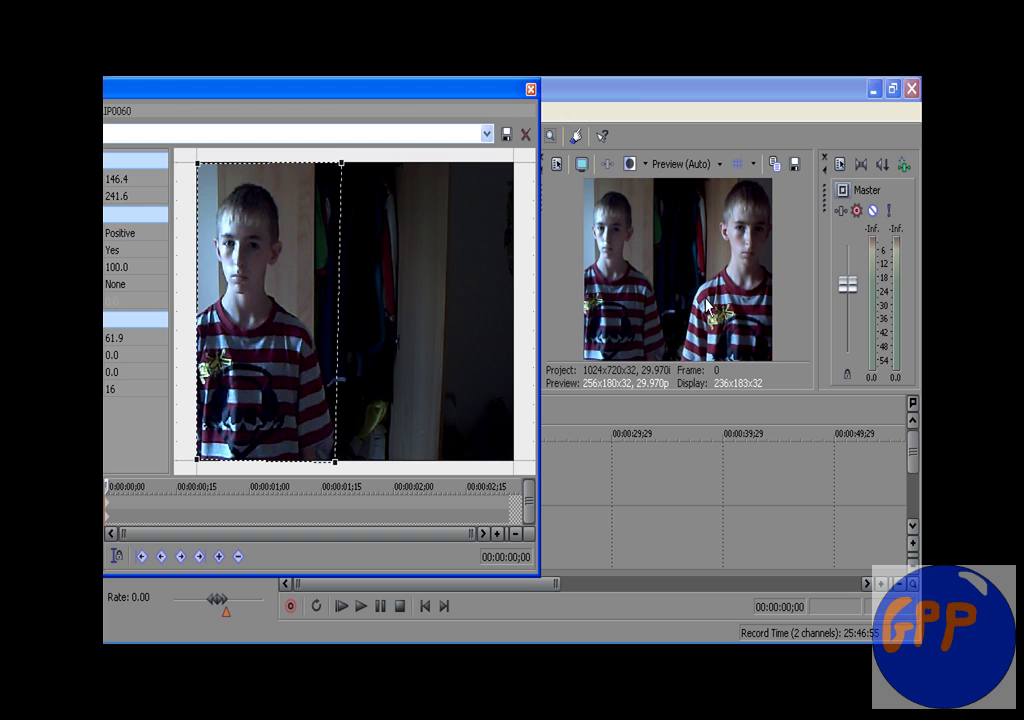
{"action": "left_click", "coordinate": [530, 89]}
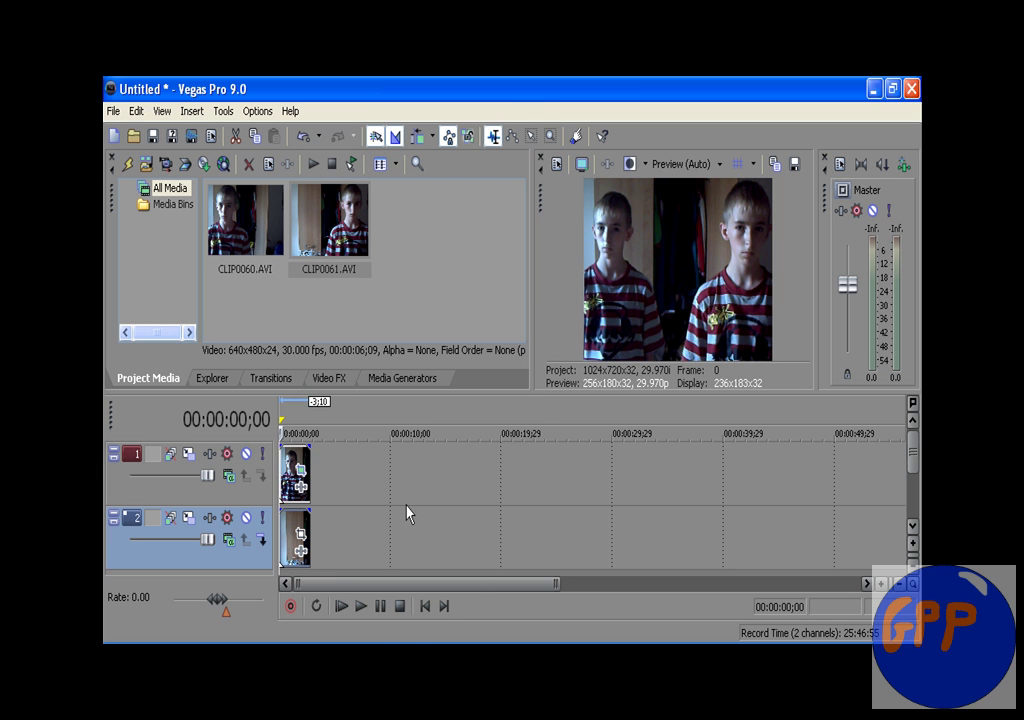
{"action": "left_click", "coordinate": [361, 606]}
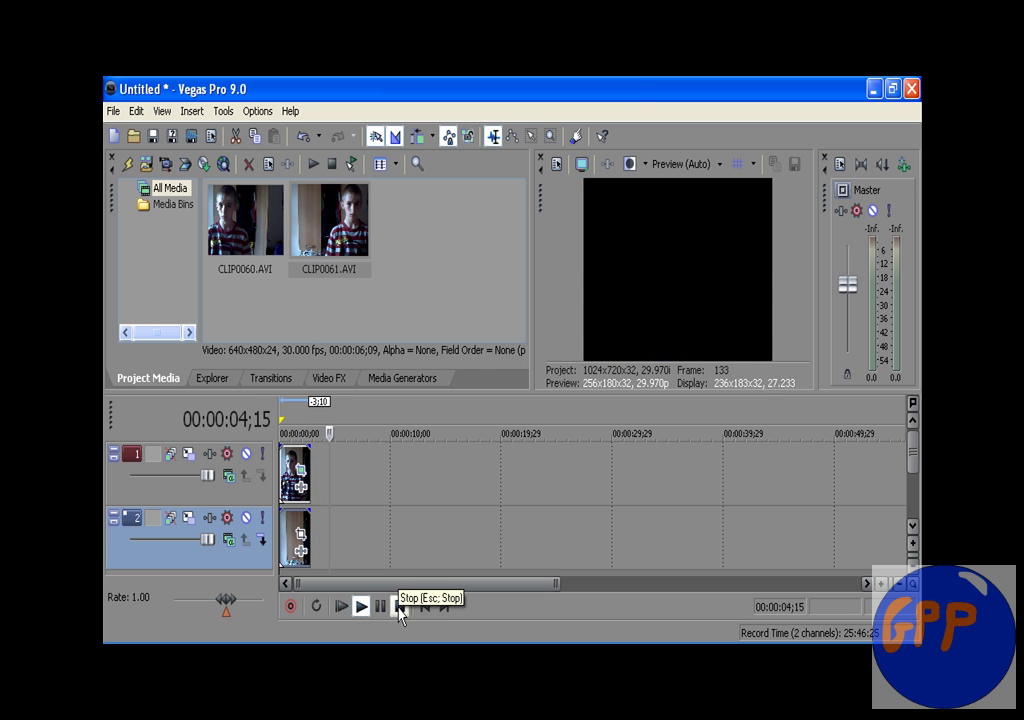
{"action": "left_click", "coordinate": [399, 607]}
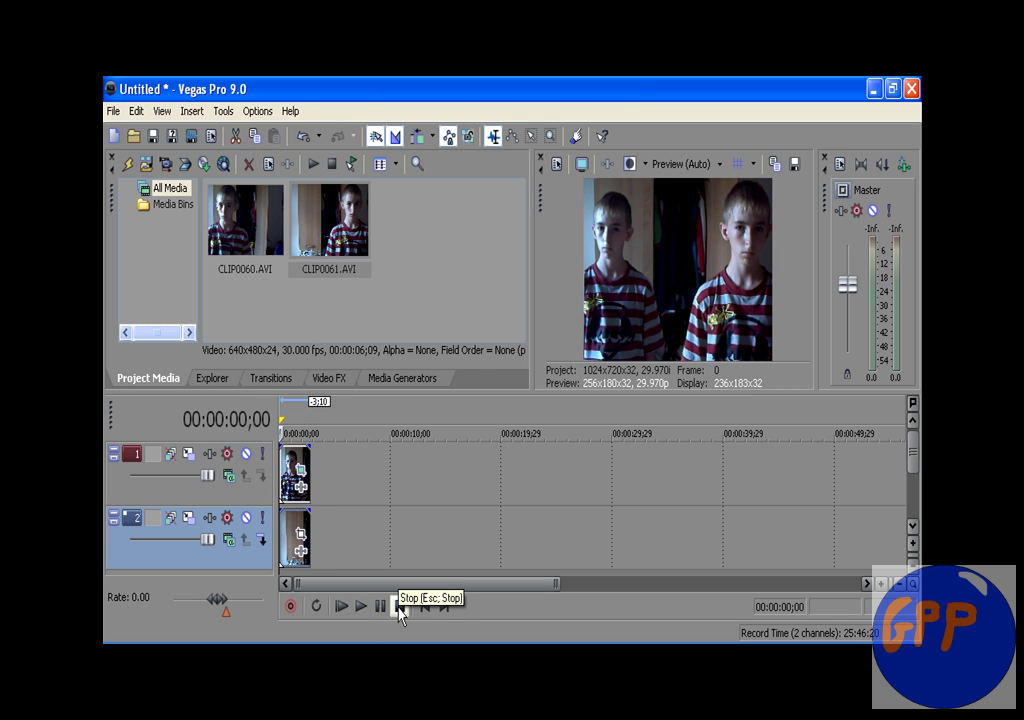